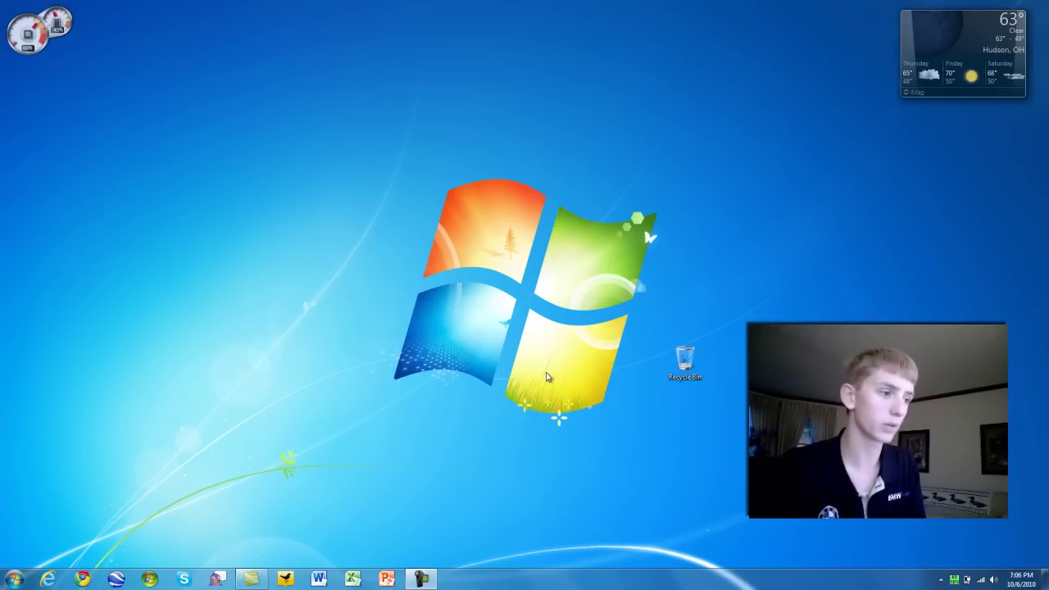
Open the desktop's Personalization settings from the right-click menu, then close them
right_click(547, 373)
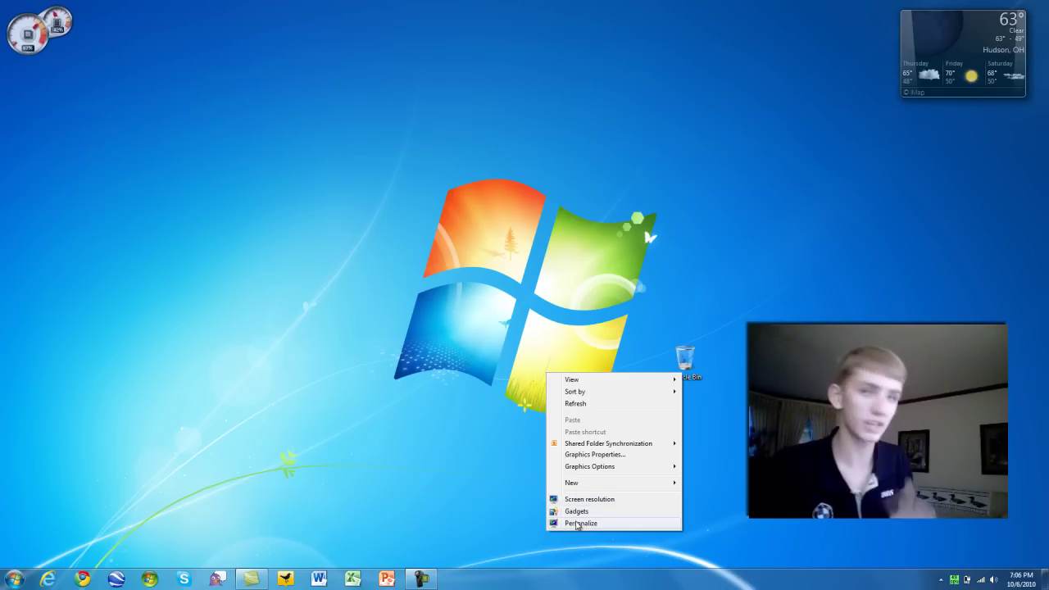
left_click(577, 524)
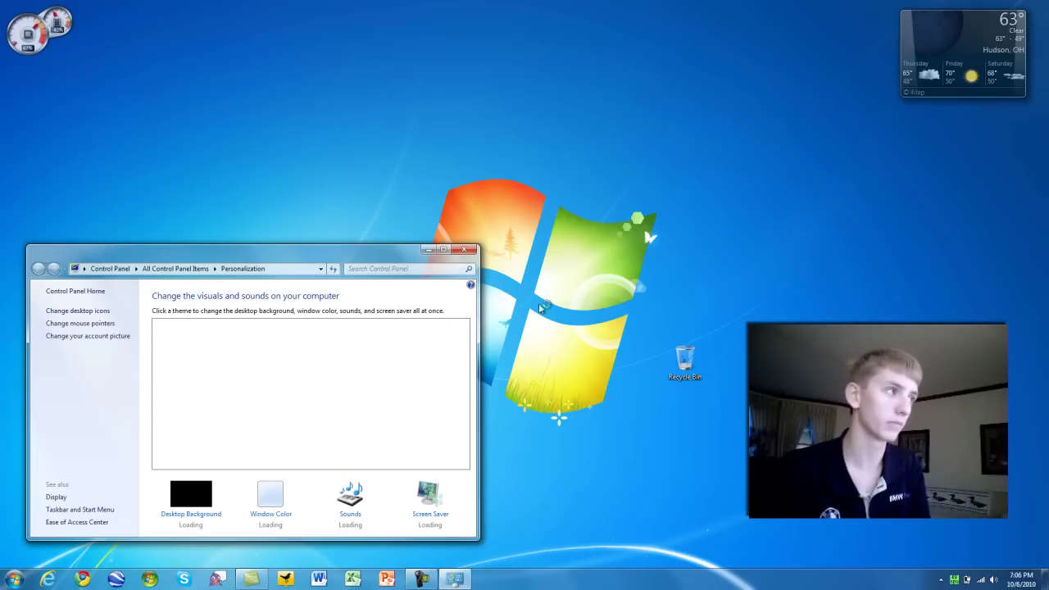
left_click(465, 250)
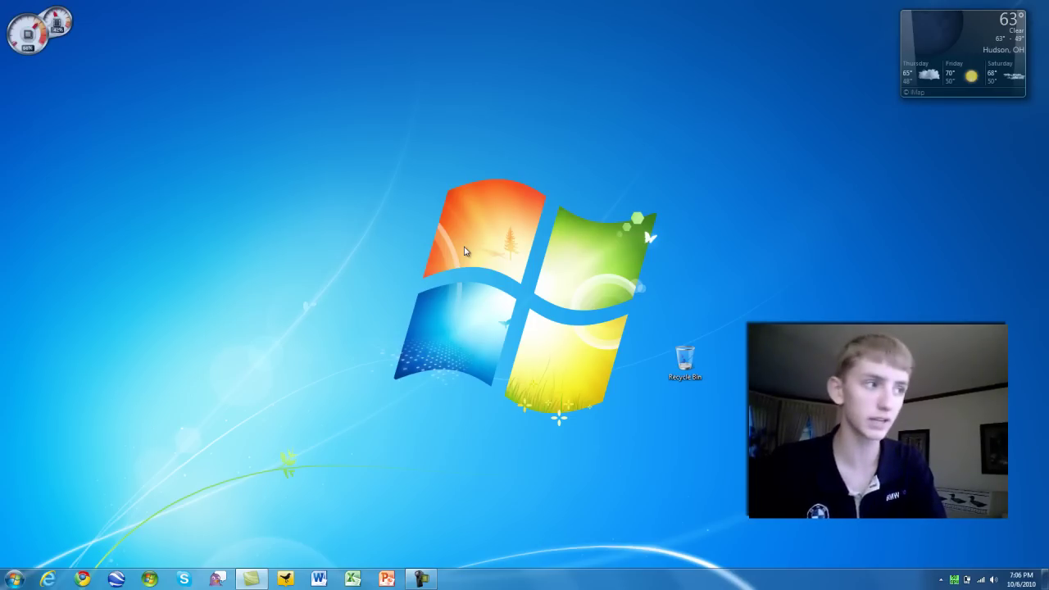
Cycle the Win+P display modes through Duplicate and Extend, ending on Projector only
key("super+p")
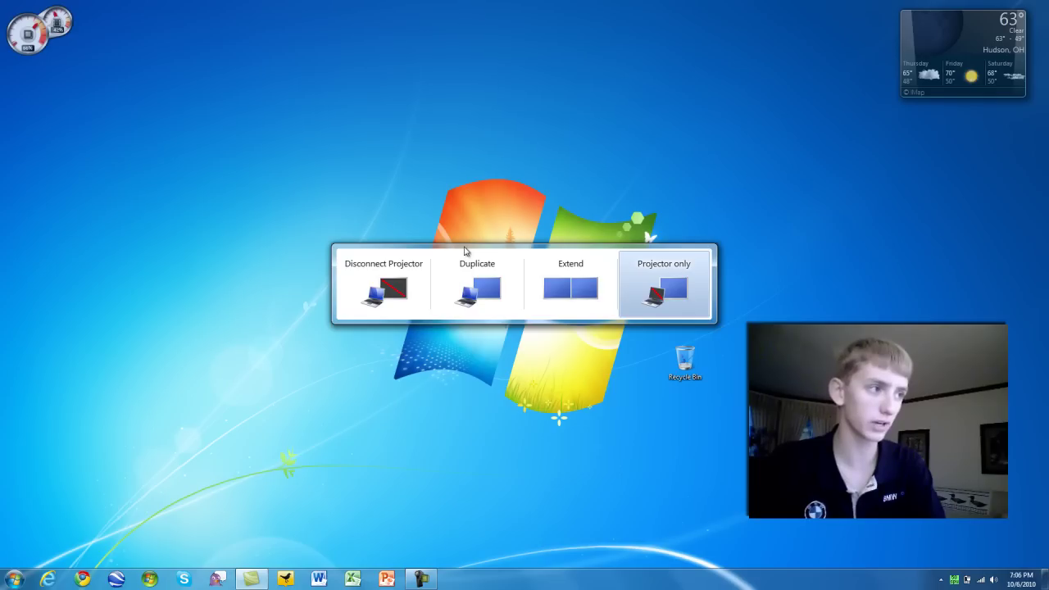
key("super+p")
key("super+p")
key("super+p")
key("super+p")
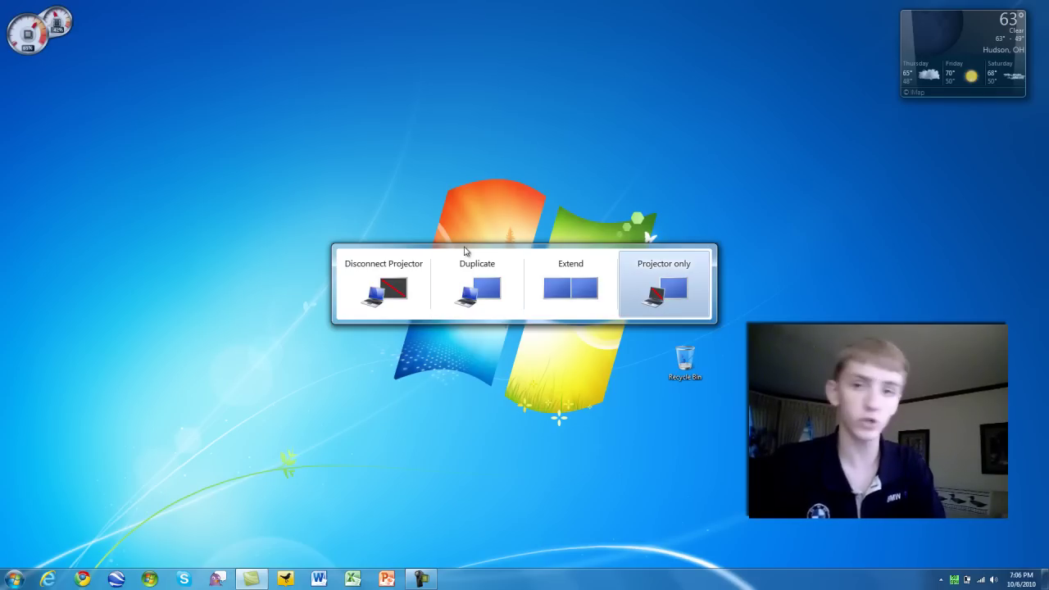
key("Left")
key("Left")
key("Left")
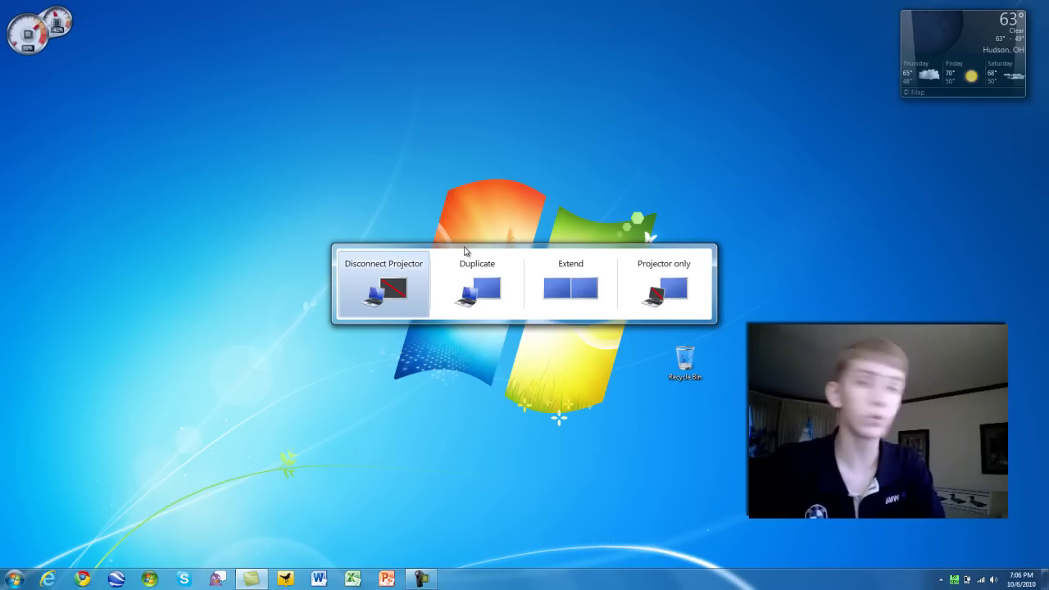
key("Right")
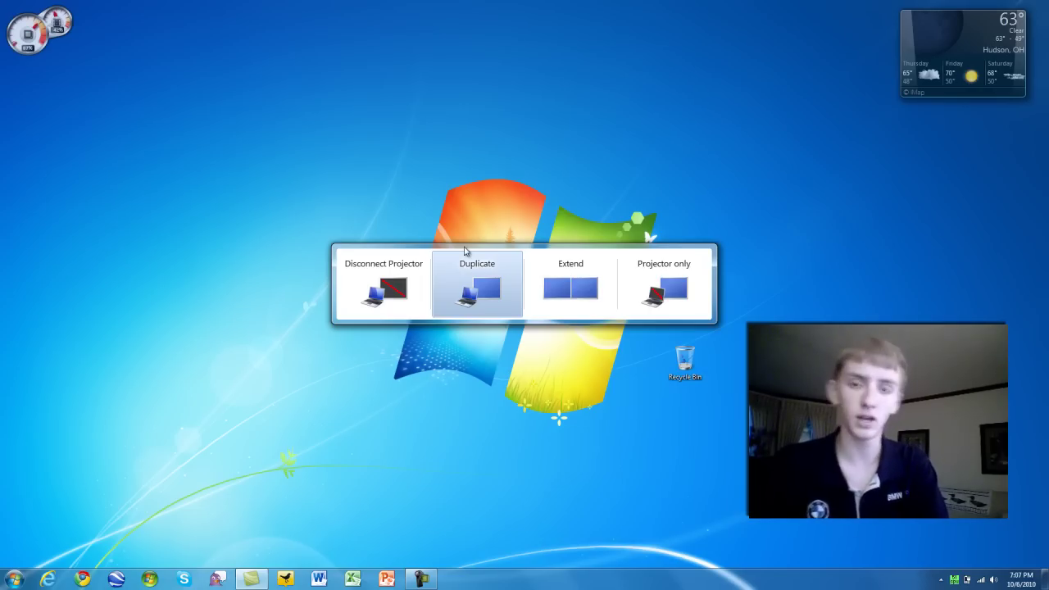
key("super+p")
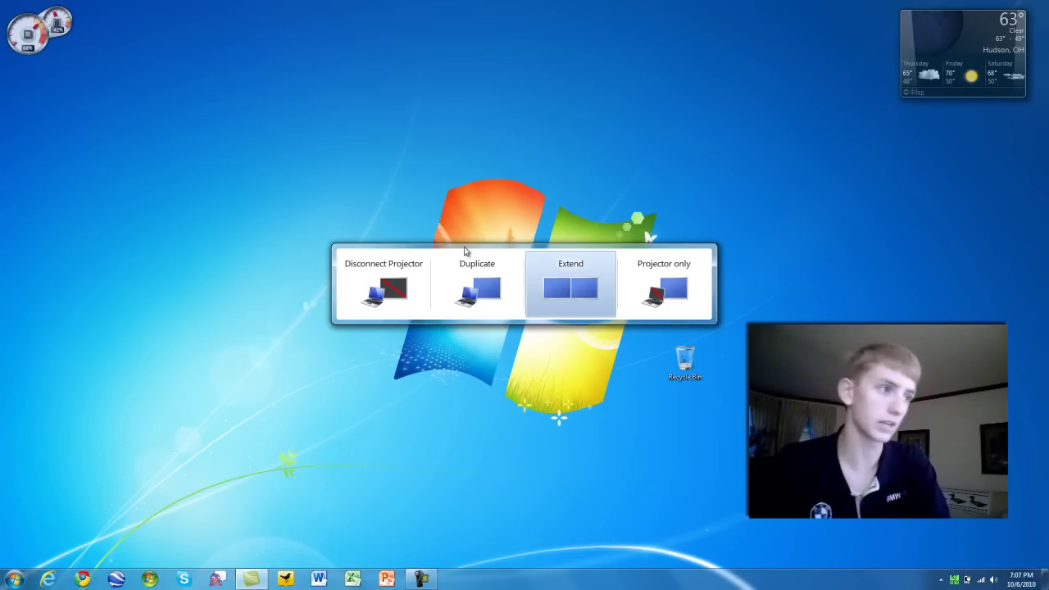
key("super+p")
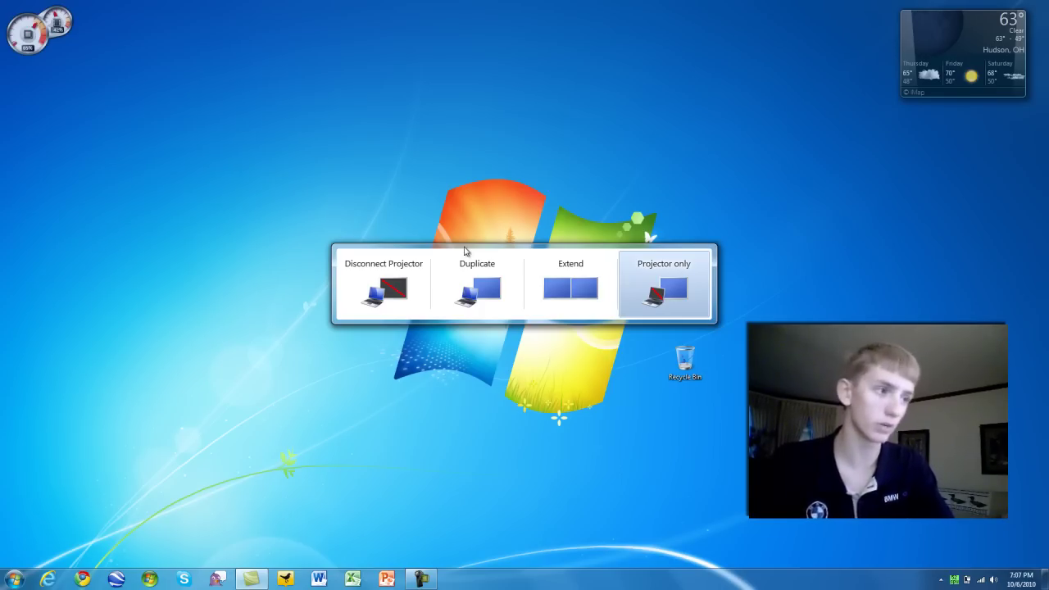
key("Escape")
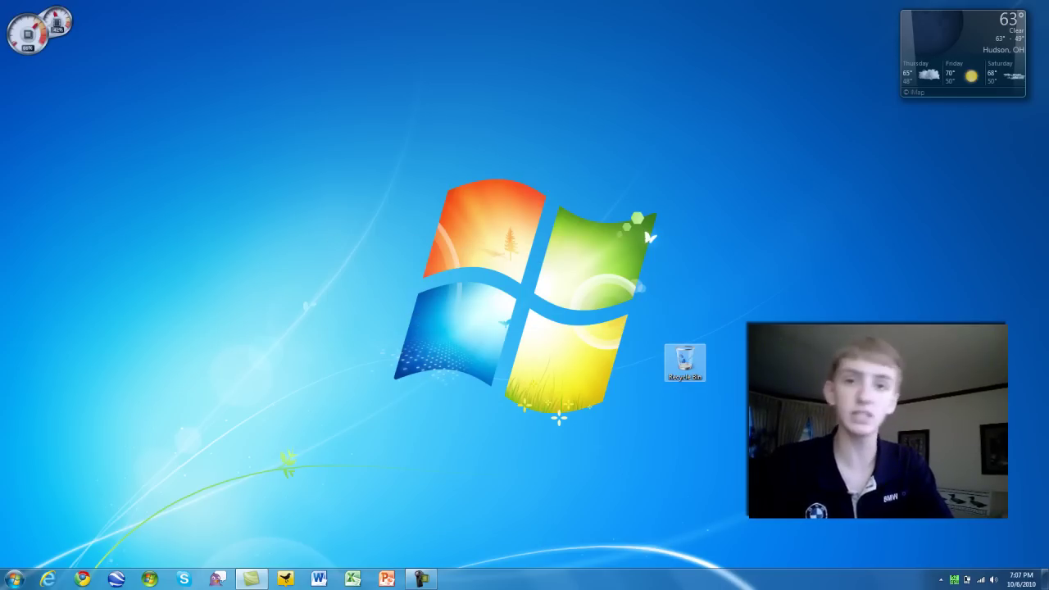
Move the Recycle Bin to the bottom-right corner and shift the Screen Resolution window higher
left_click_drag(685, 362, 1020, 556)
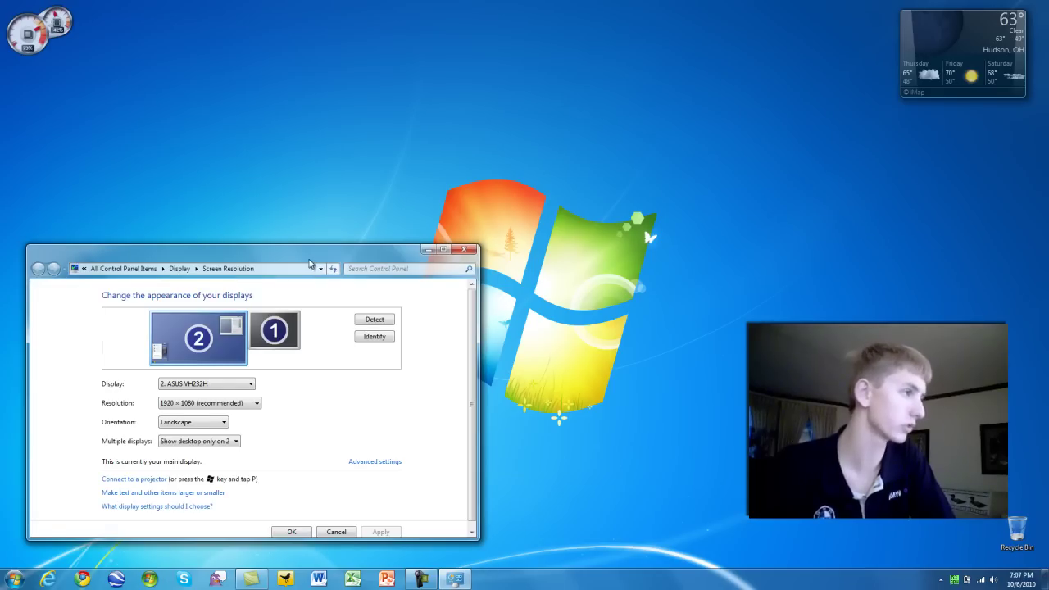
left_click_drag(310, 262, 329, 232)
right_click(313, 110)
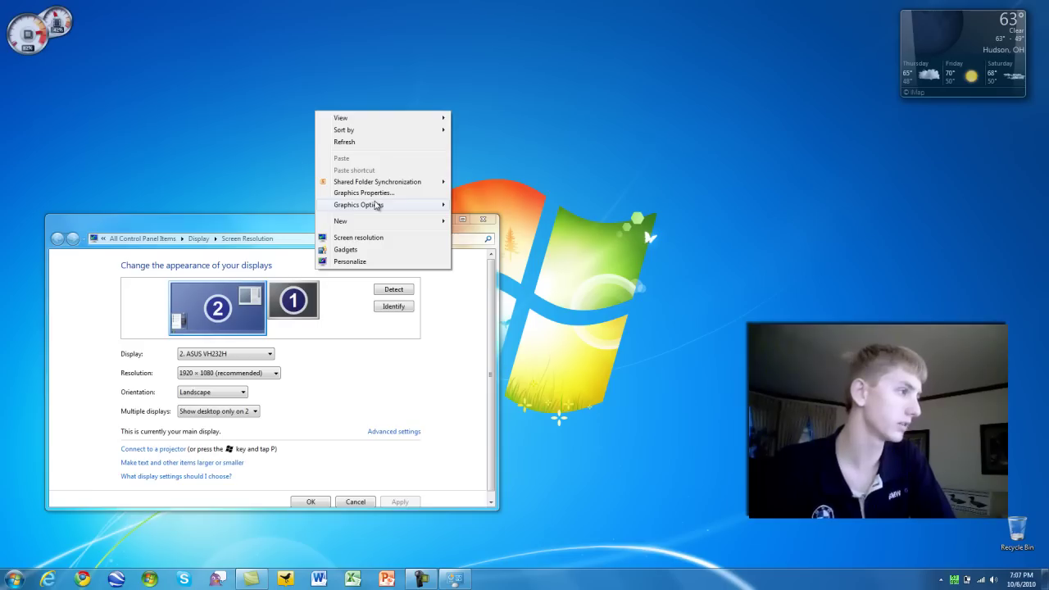
left_click(465, 338)
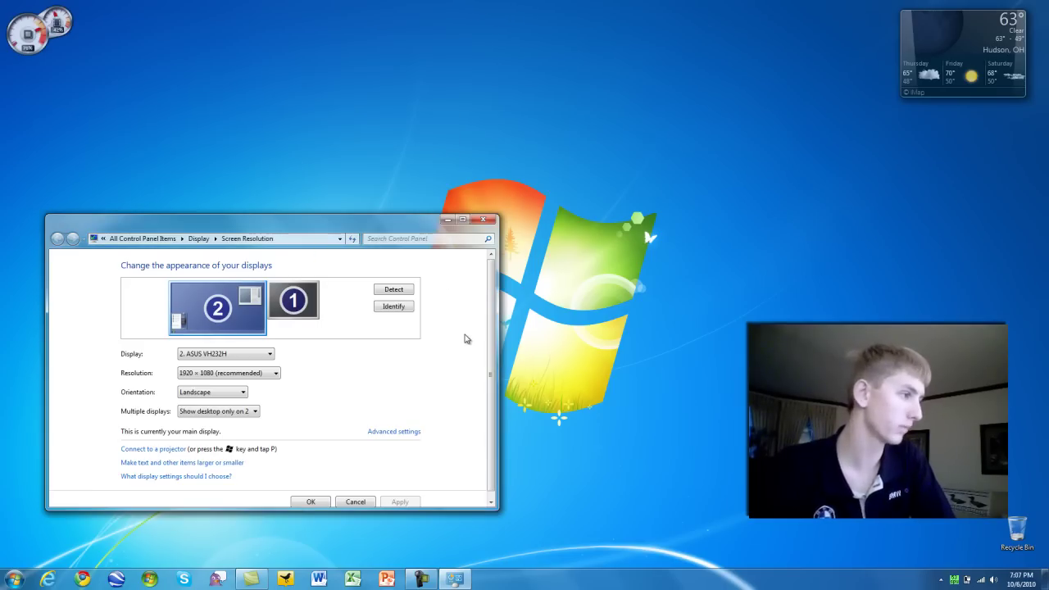
scroll(496, 344, "down", 1)
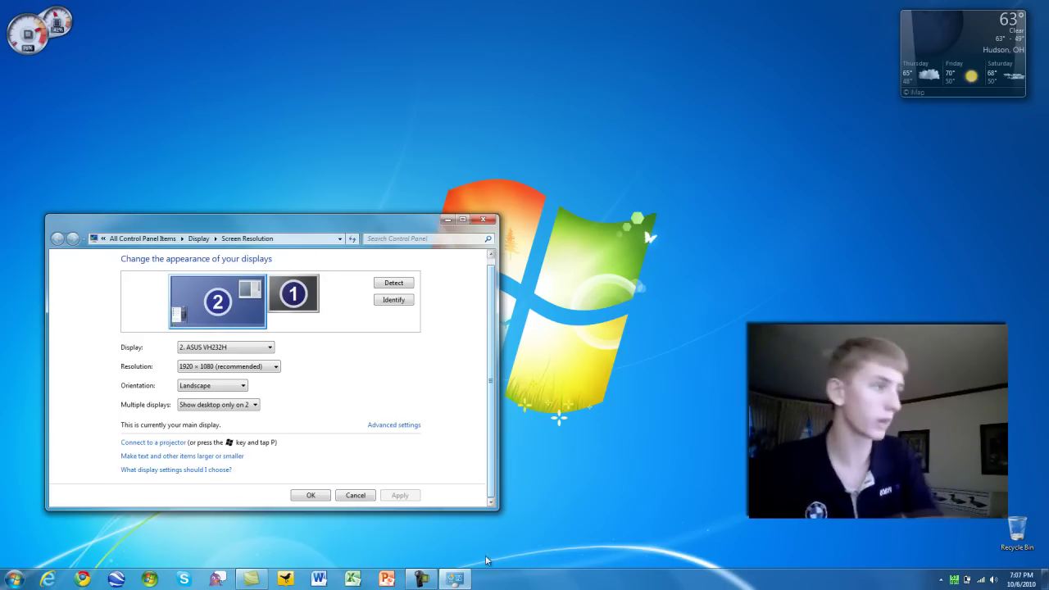
left_click(514, 524)
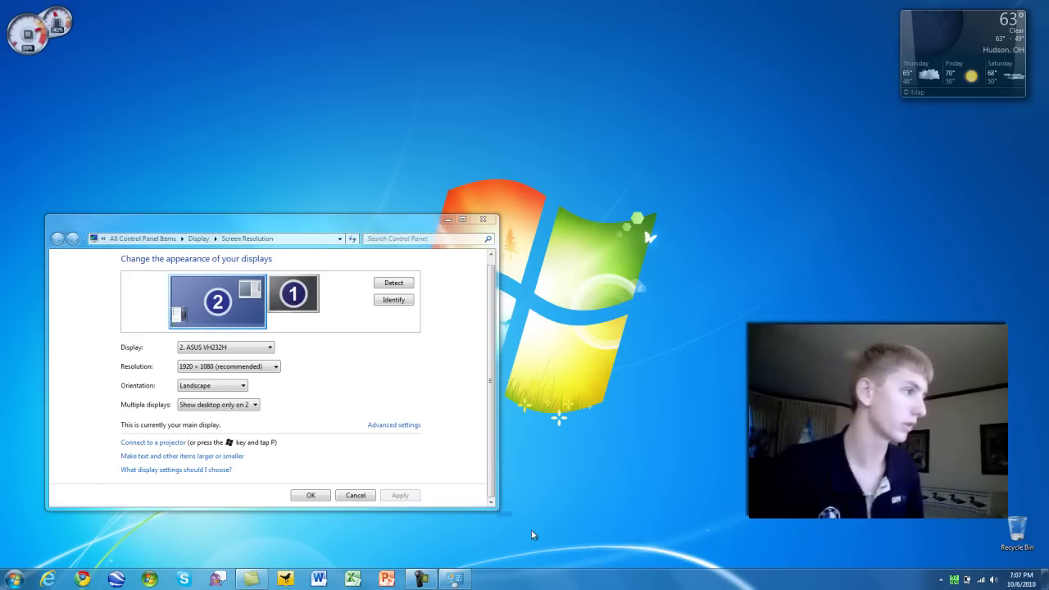
Select external monitor 2 and try a lower resolution on its Resolution slider
left_click(256, 325)
left_click(282, 300)
left_click(249, 295)
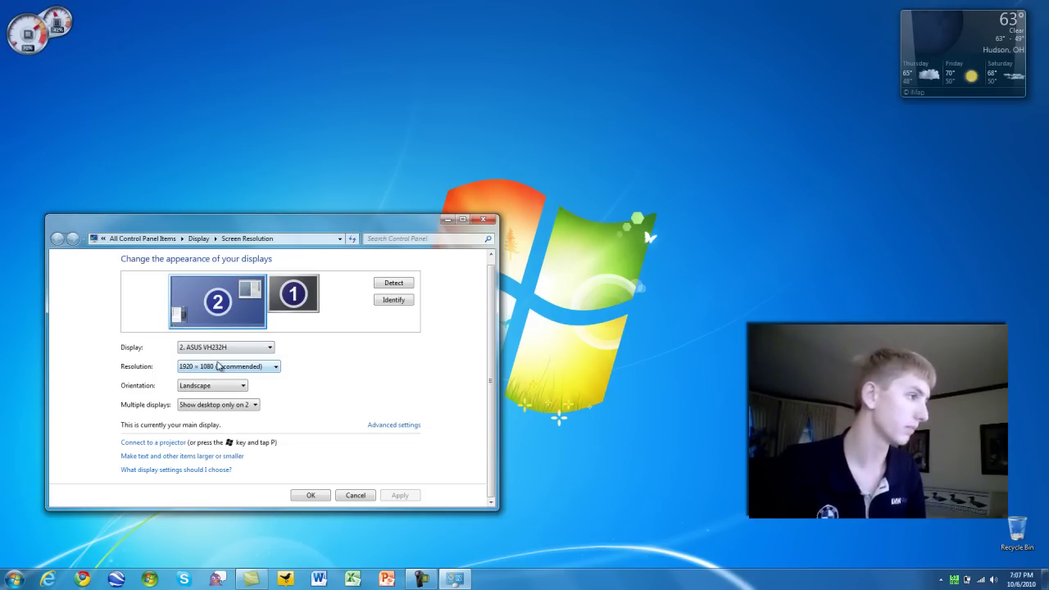
left_click(218, 348)
left_click(287, 353)
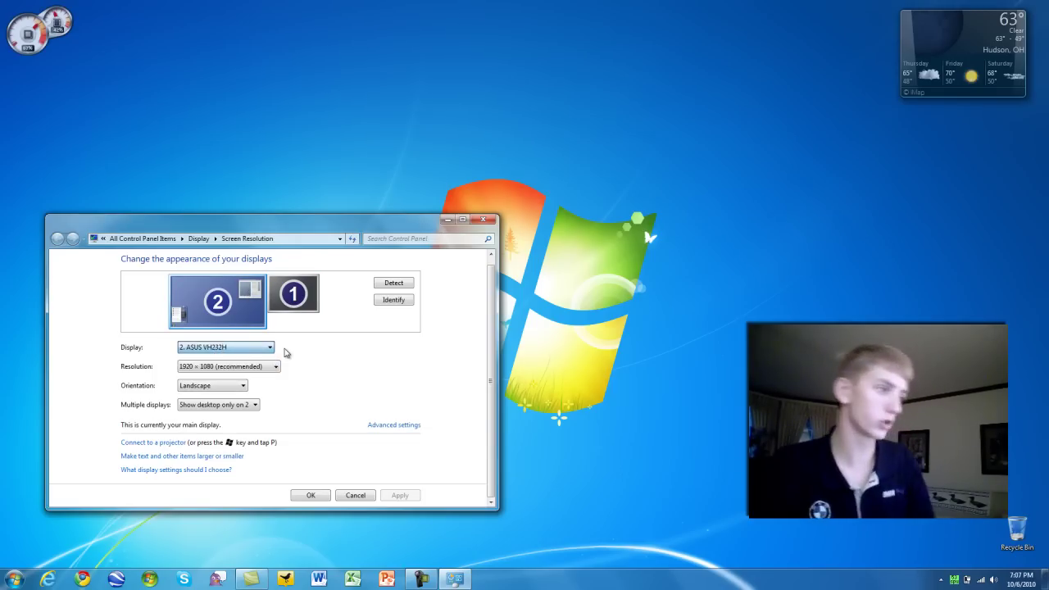
left_click(219, 369)
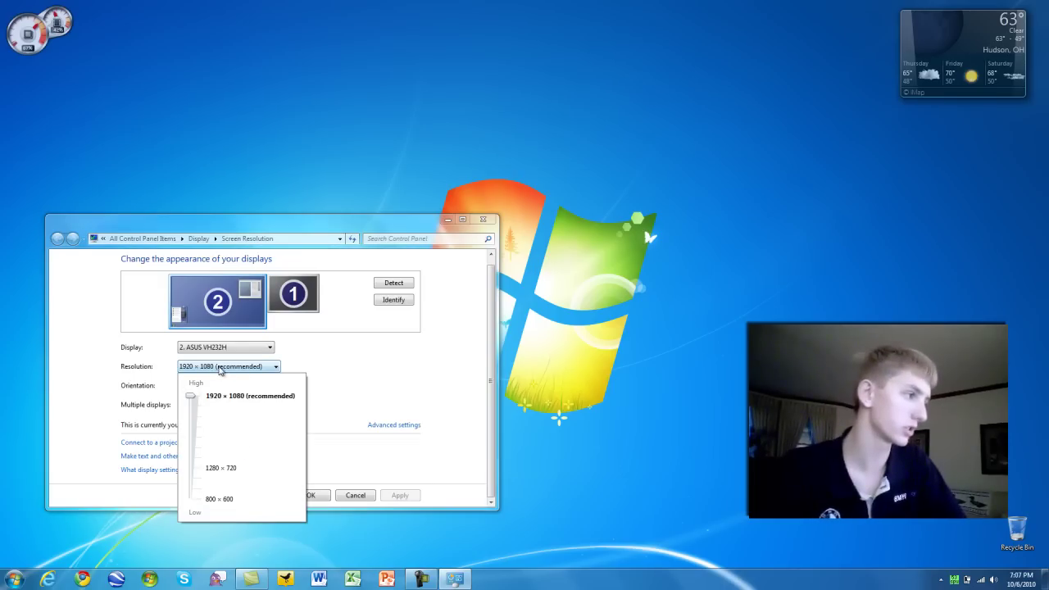
mouse_move(192, 397)
left_mouse_down()
mouse_move(192, 501)
mouse_move(188, 392)
left_mouse_up()
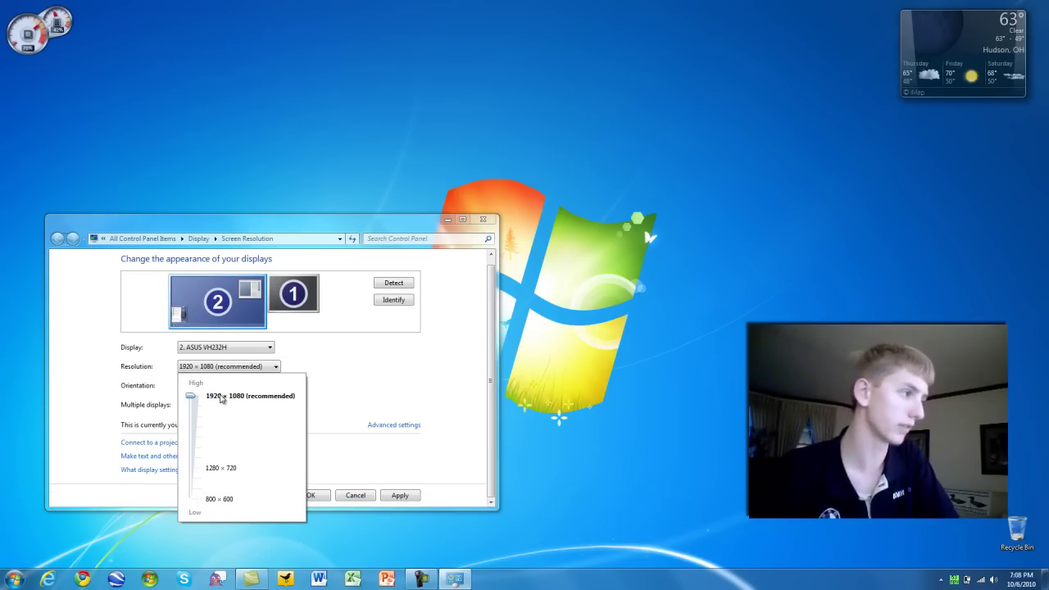
Check the dropdowns, keeping 1920 × 1080, Landscape orientation and 'Show desktop only on 2'
left_click(332, 376)
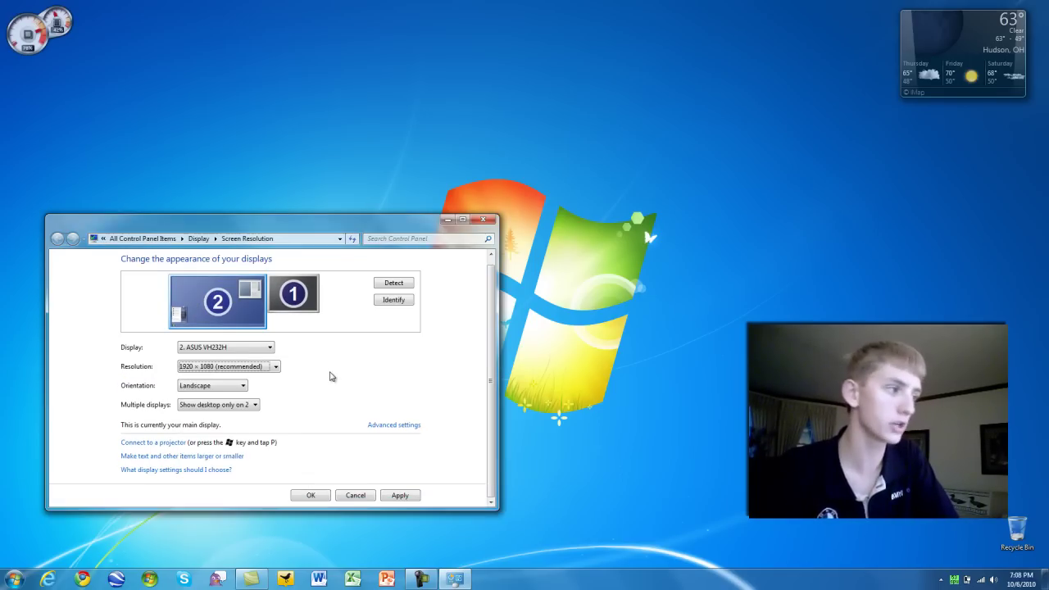
left_click(231, 387)
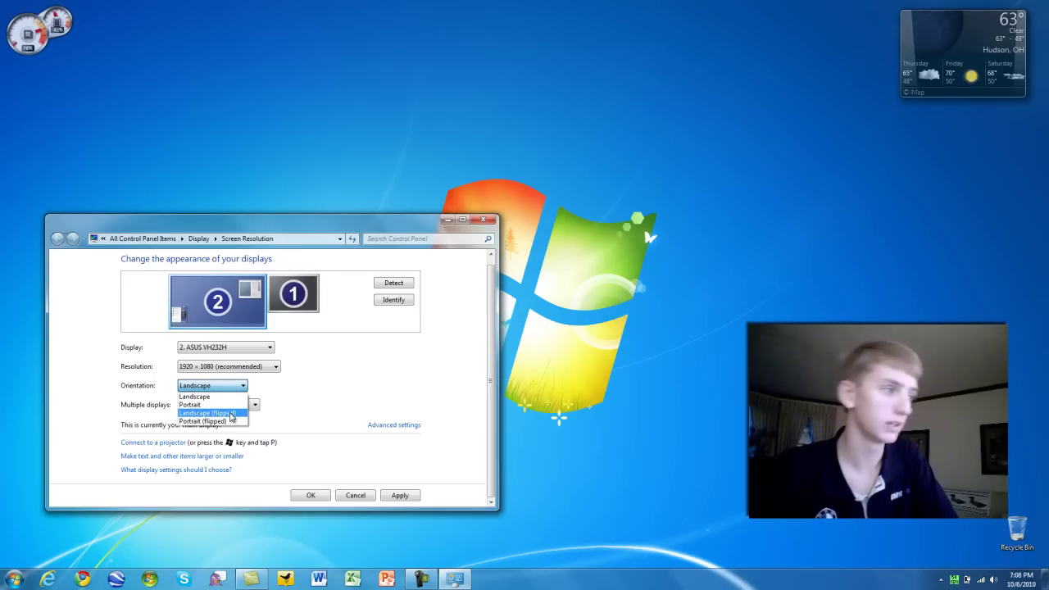
left_click(300, 393)
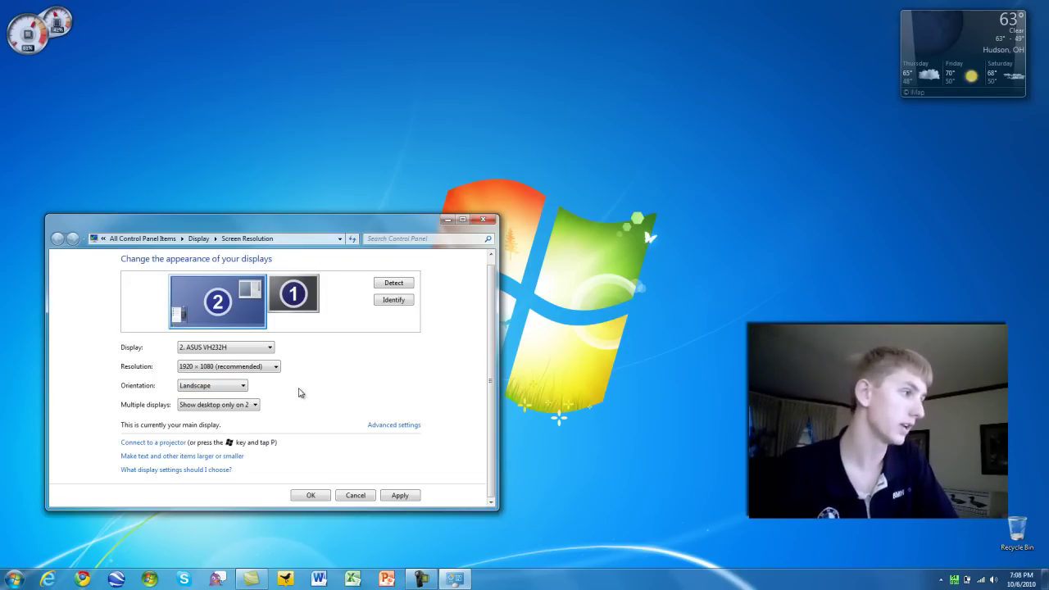
left_click(245, 407)
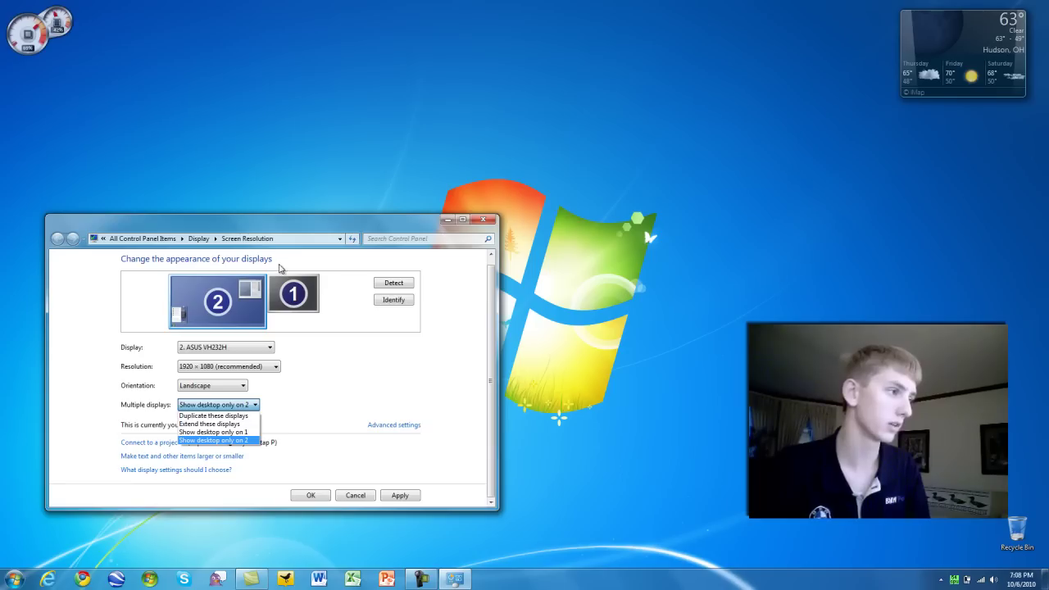
left_click(392, 297)
Identify the monitors, select displays 2 and 1 in the preview, then cancel without changes
left_click(395, 300)
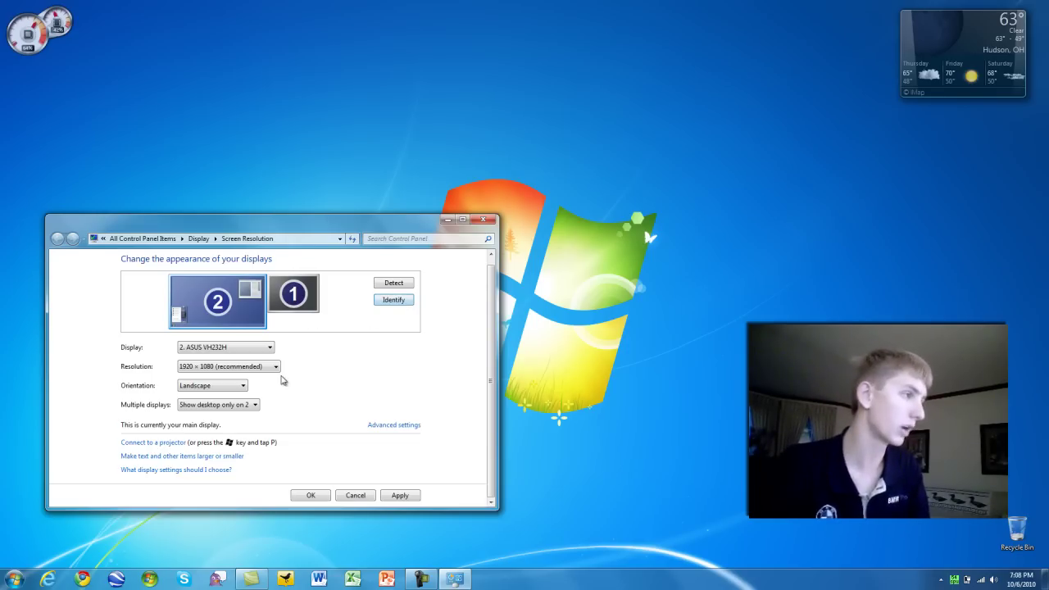
left_click(293, 292)
mouse_move(244, 298)
left_mouse_down()
mouse_move(244, 318)
mouse_move(244, 287)
mouse_move(371, 288)
mouse_move(303, 304)
mouse_move(245, 301)
left_mouse_up()
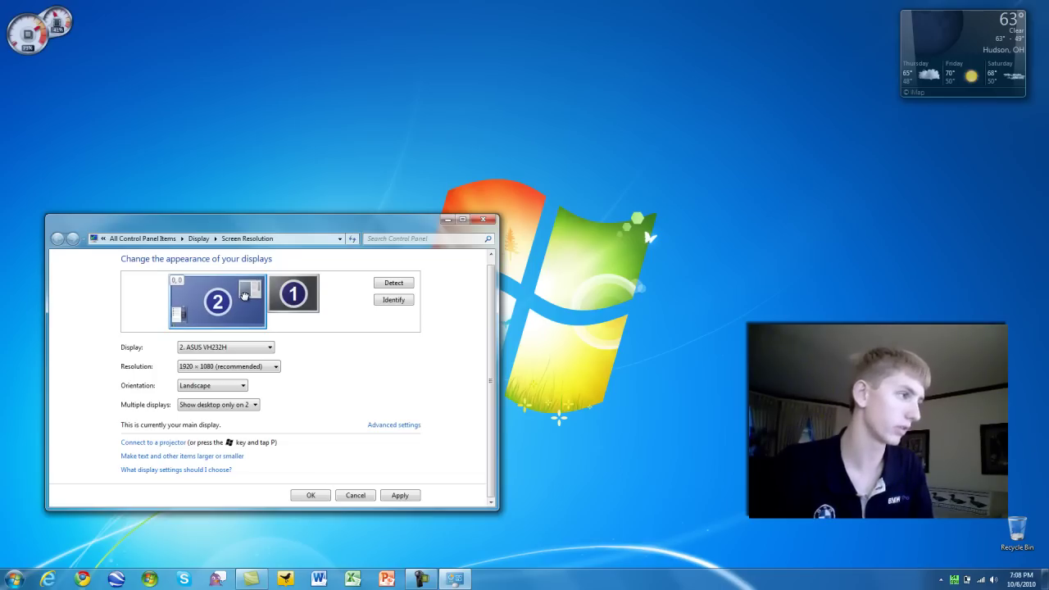
left_click(281, 297)
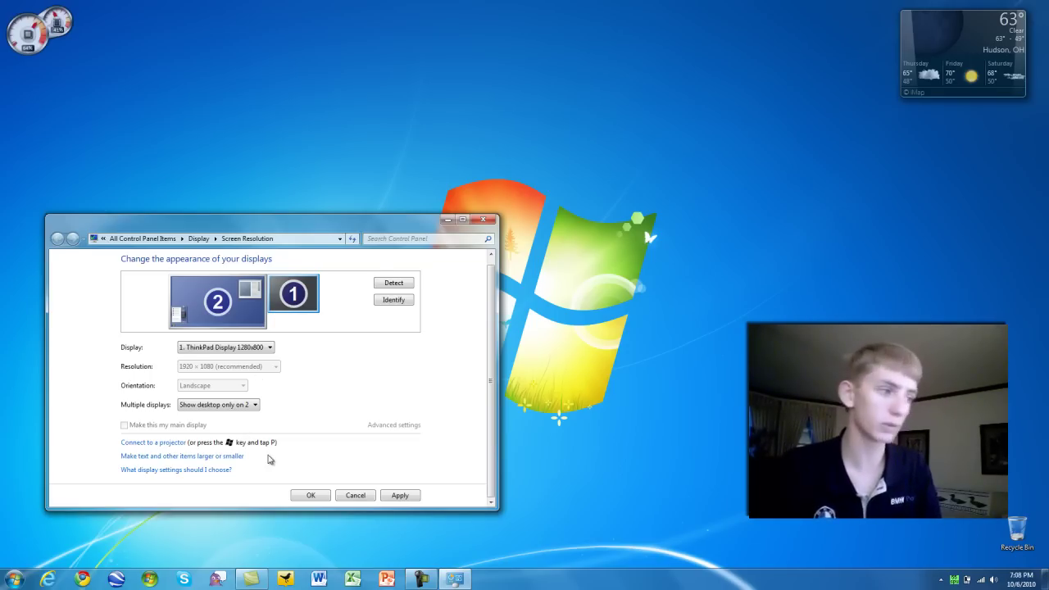
left_click(349, 495)
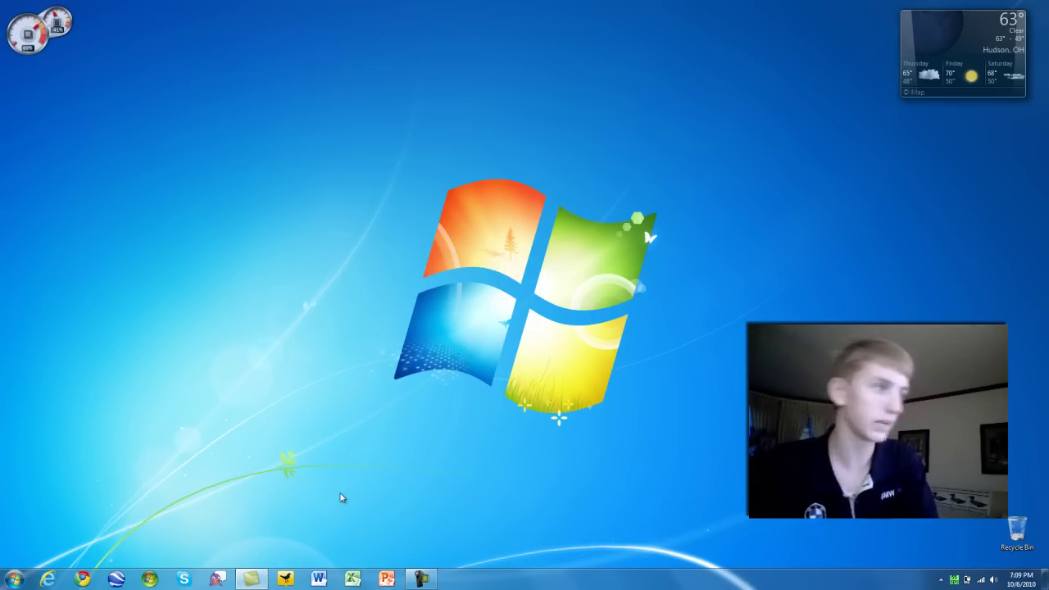
key("super+p")
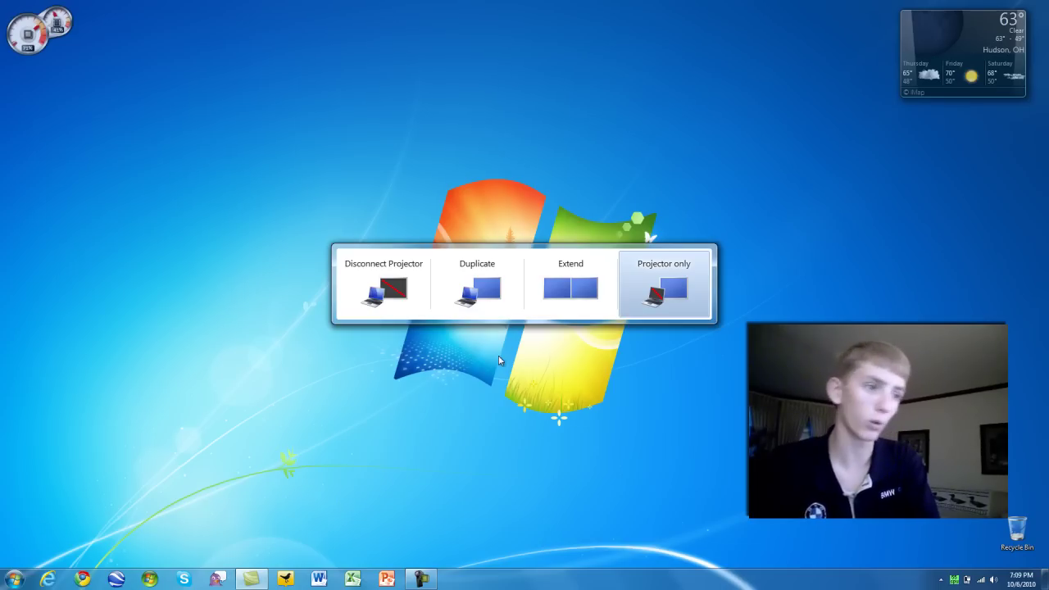
left_click(648, 262)
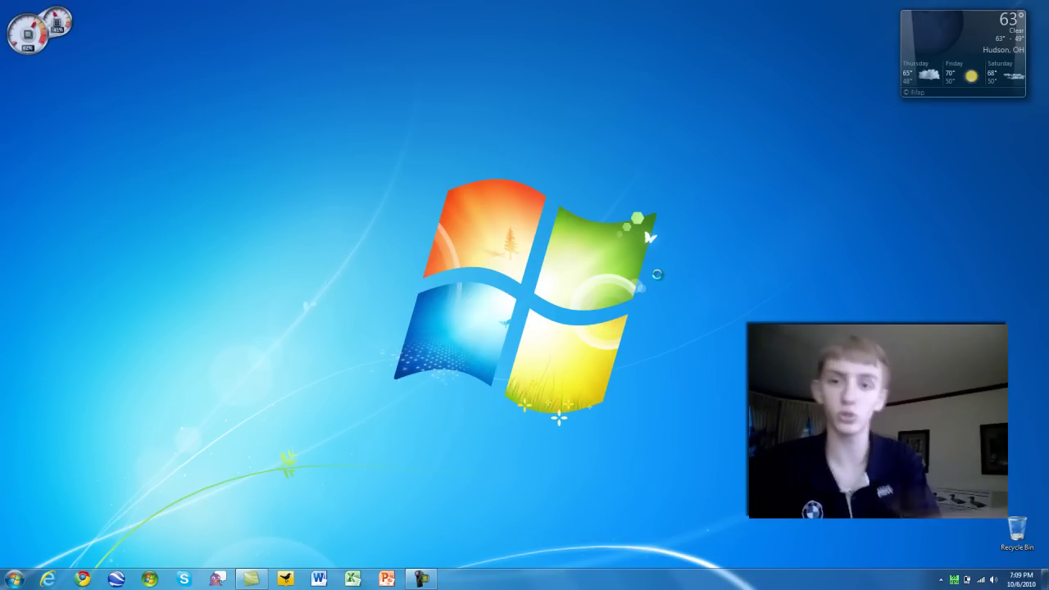
right_click(648, 263)
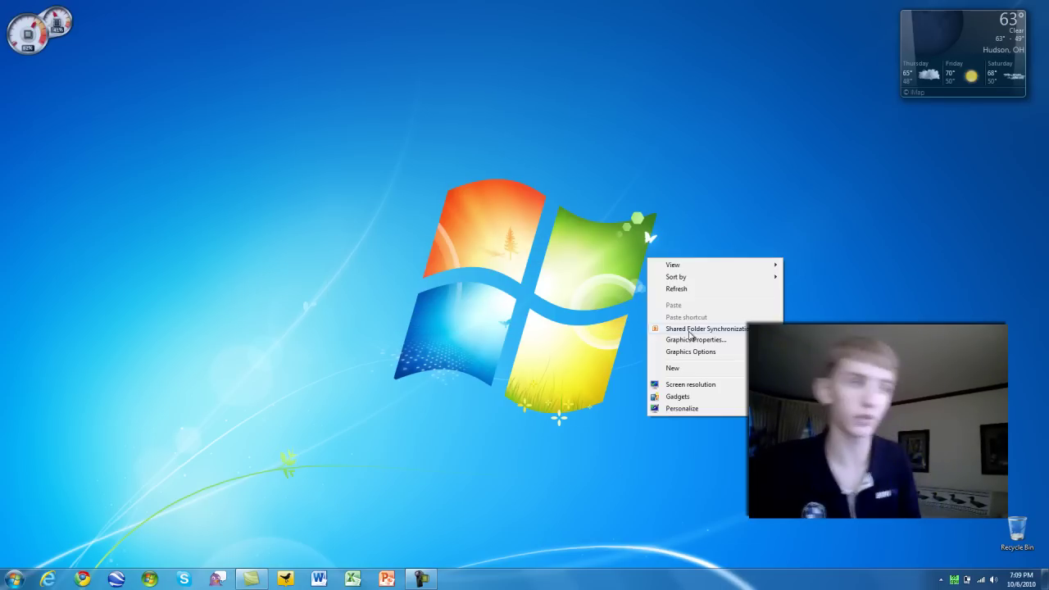
left_click(571, 350)
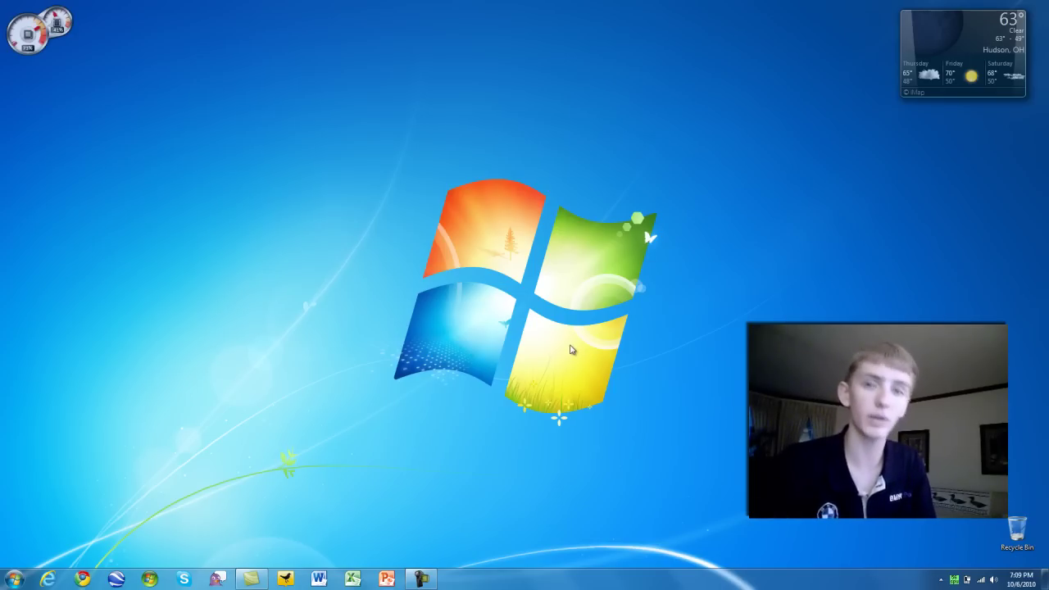